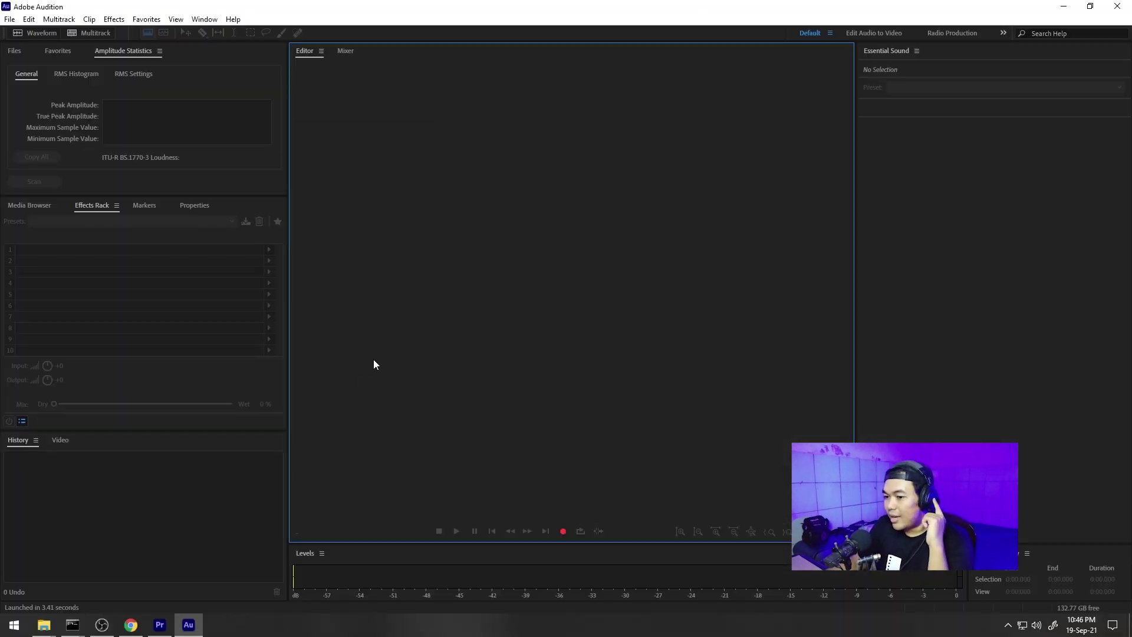
Create a new multitrack session with the default settings and arm Track 1 for recording
left_click(98, 34)
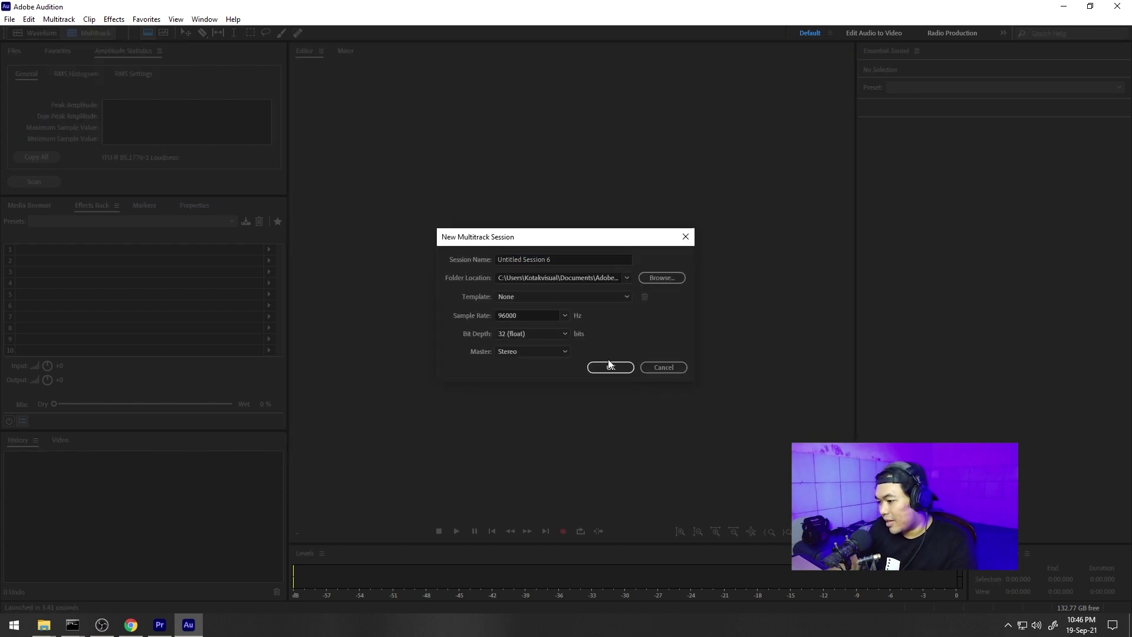
left_click(610, 367)
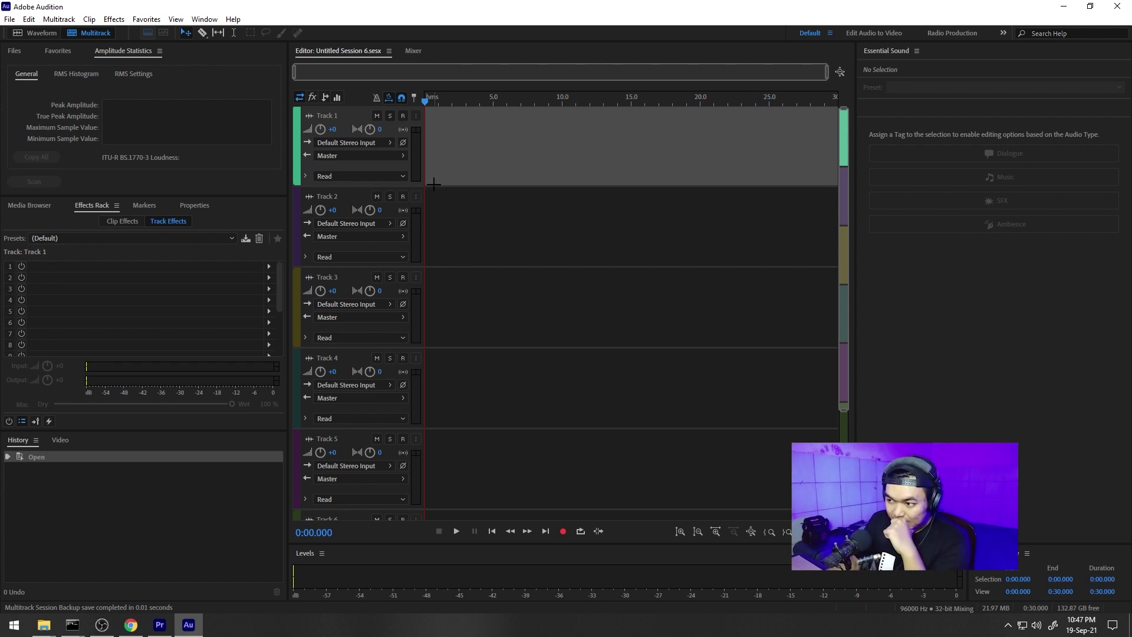
left_click(403, 116)
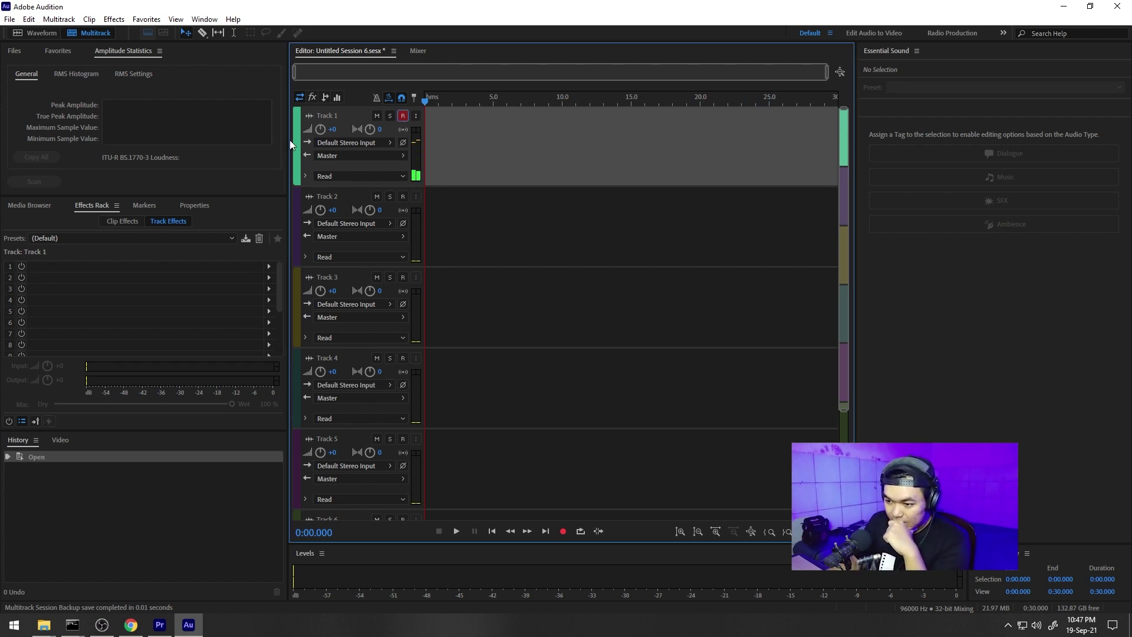
Add the Reverb effect to the first track-effects slot of Track 1 with its default settings and close its window
left_click(268, 266)
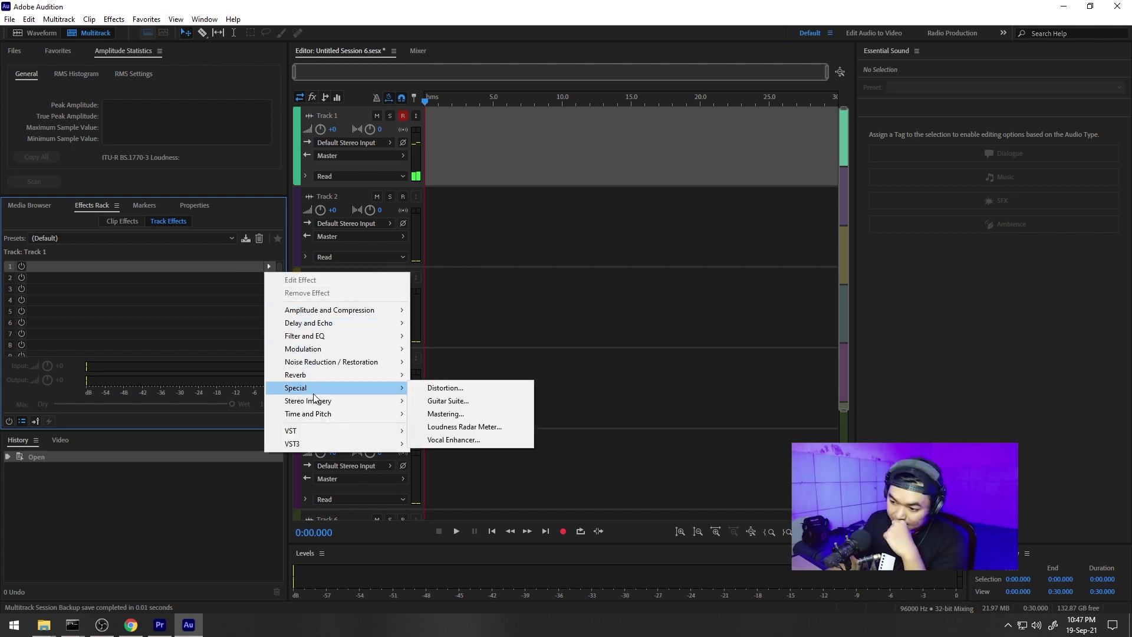
mouse_move(323, 375)
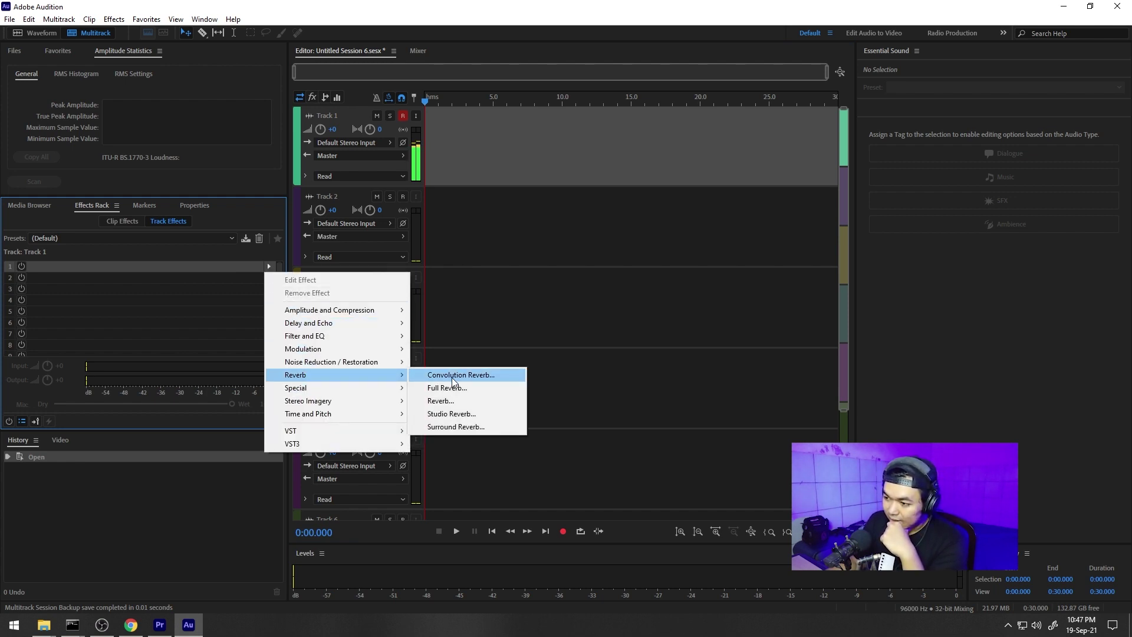
left_click(472, 403)
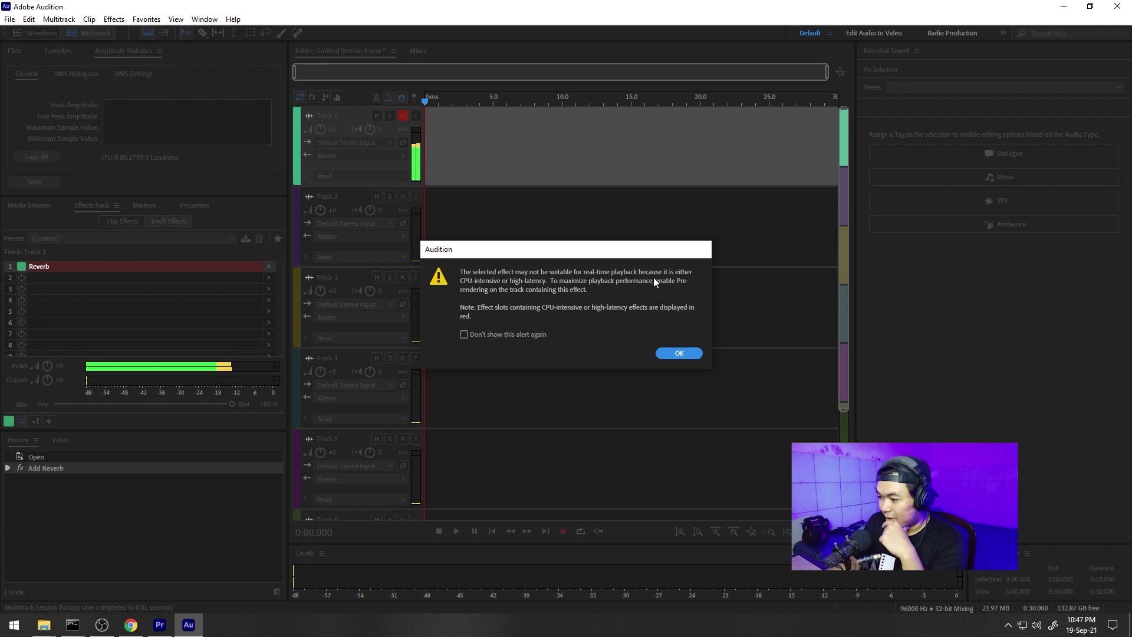
left_click(678, 353)
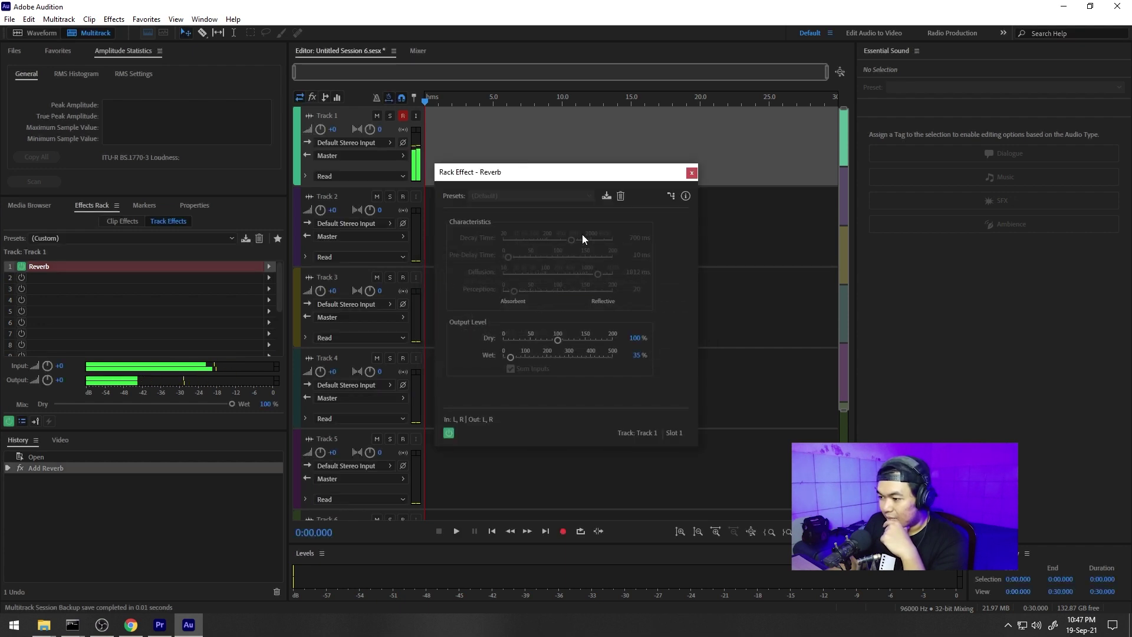
left_click_drag(565, 178, 508, 164)
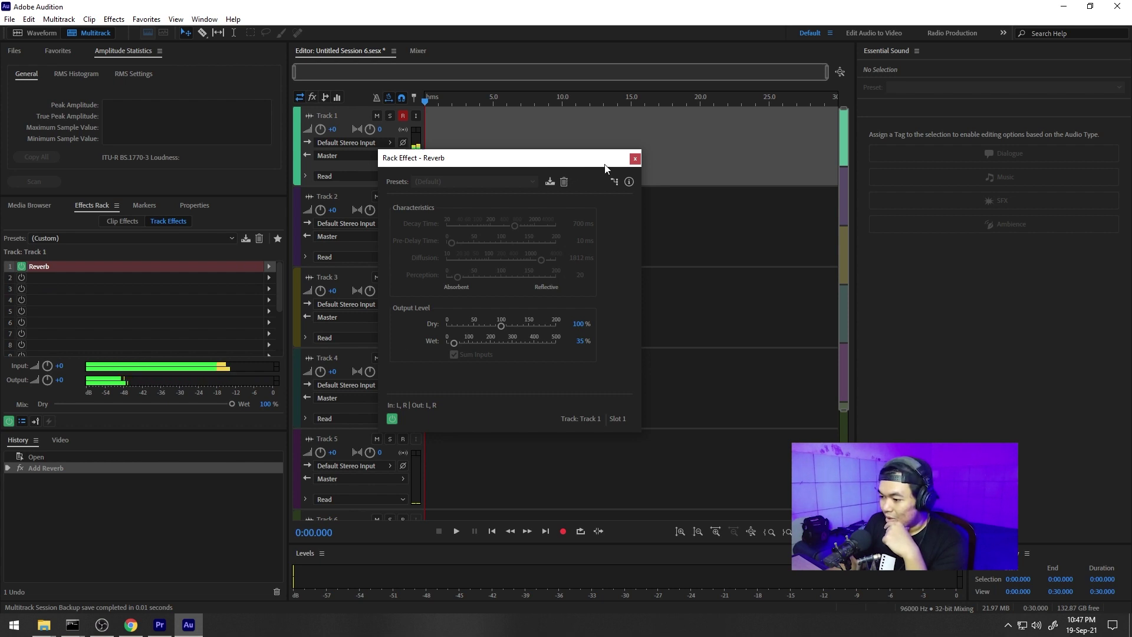
left_click(634, 159)
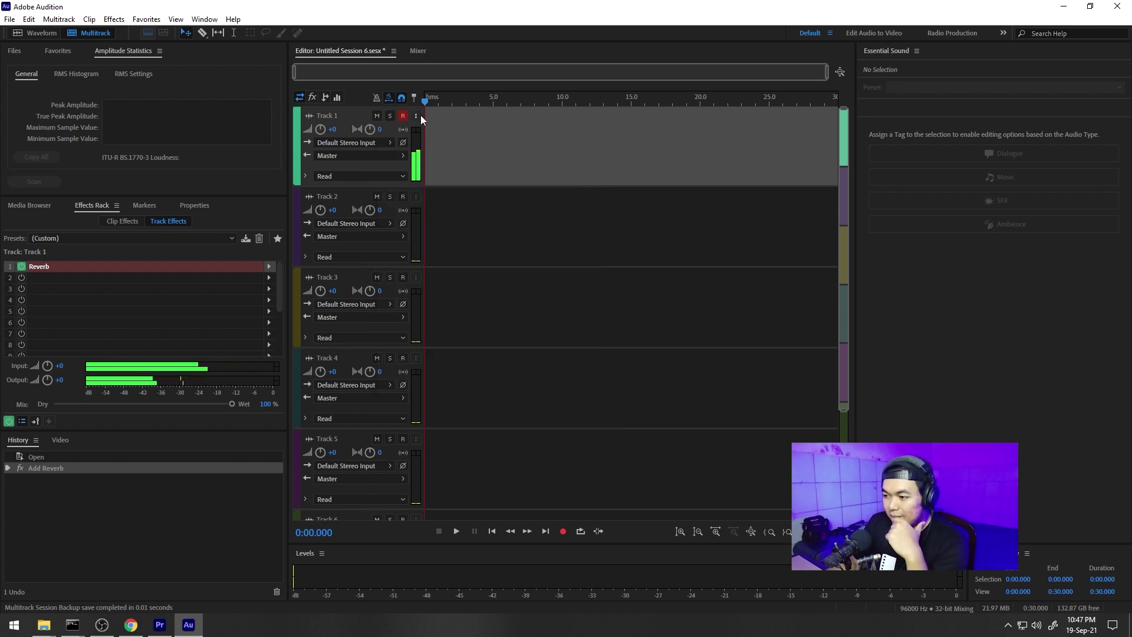
Test Track 1's live input through the reverb by switching input monitoring on and off again
left_click(416, 116)
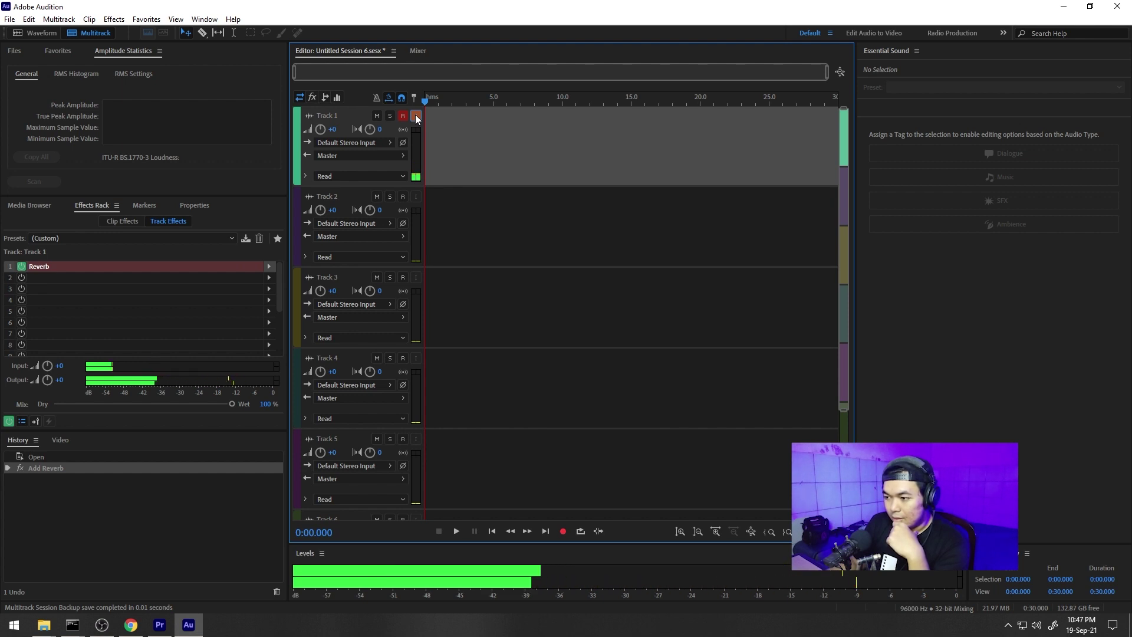
left_click(416, 115)
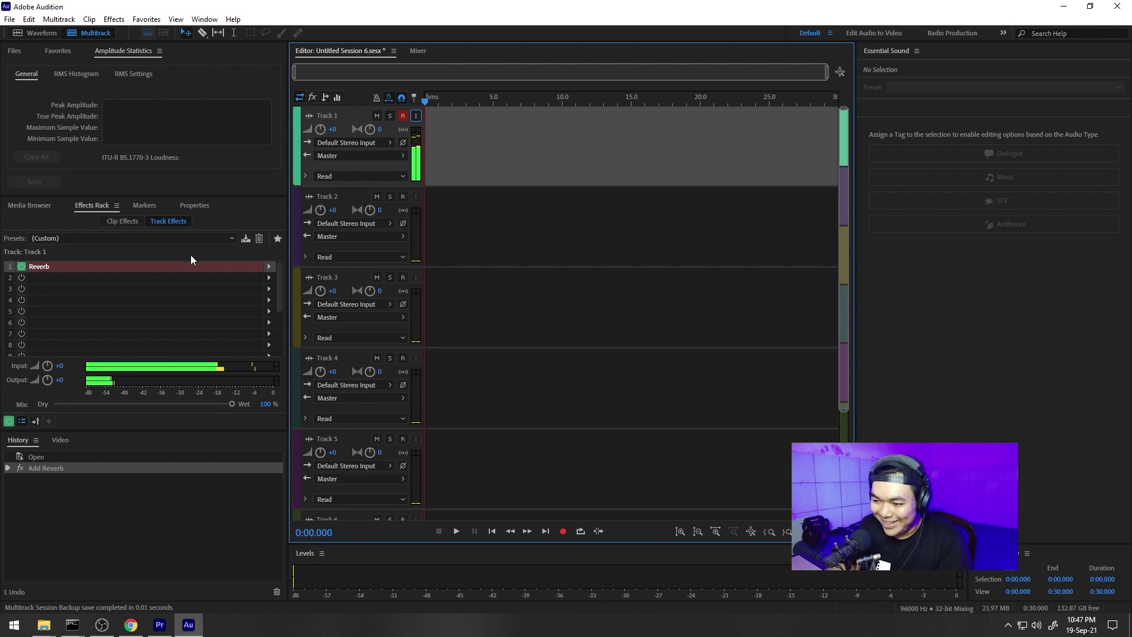
left_click(268, 267)
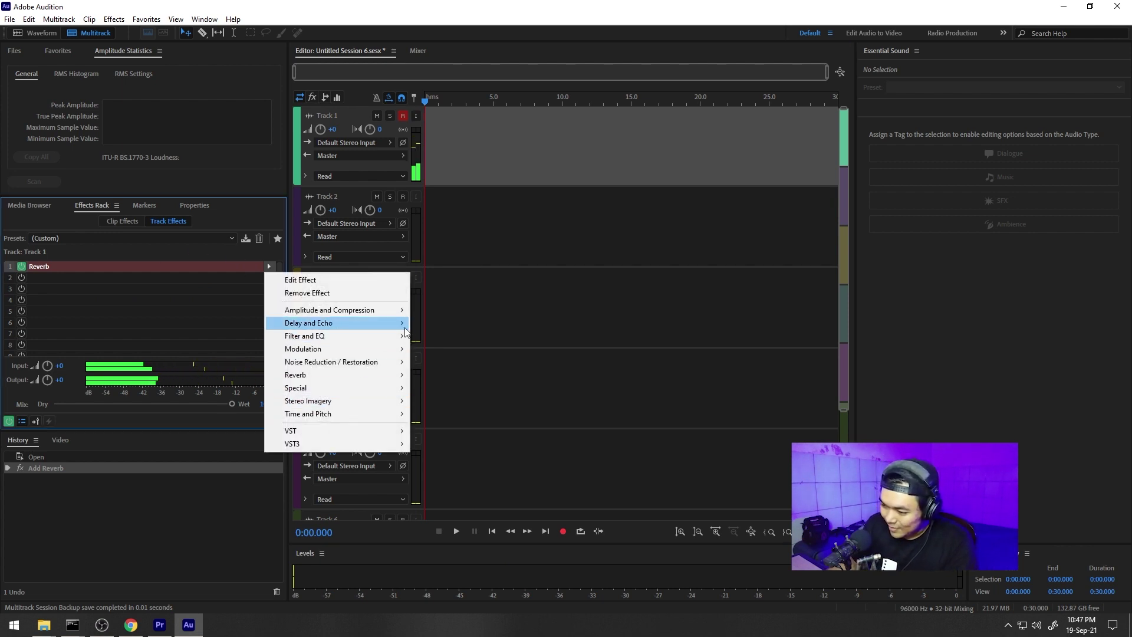
mouse_move(316, 371)
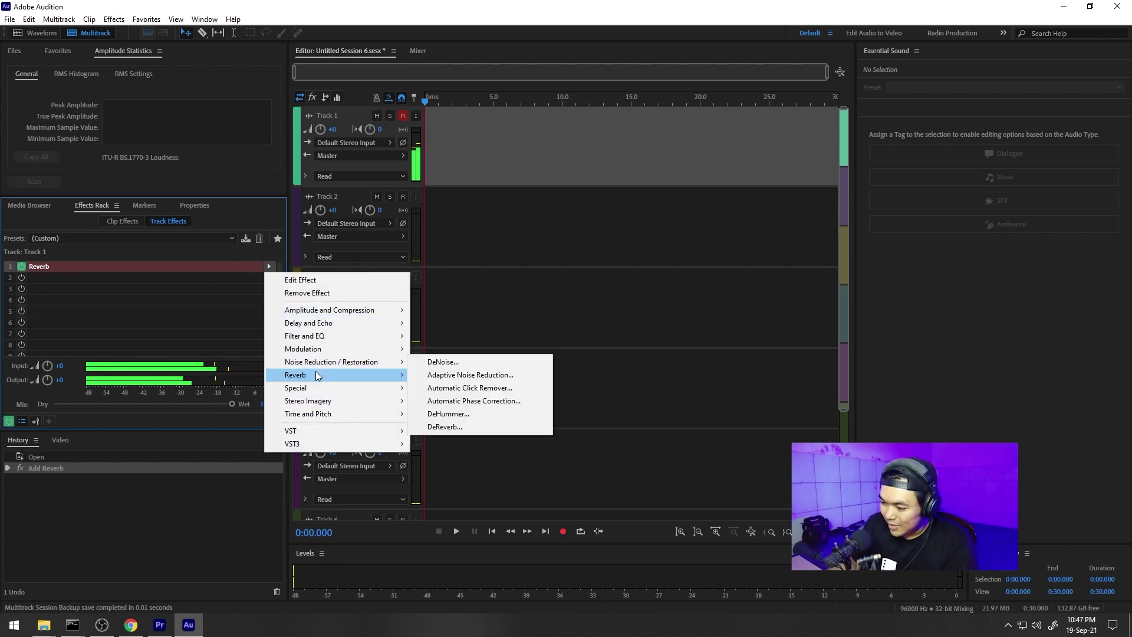
key("Escape")
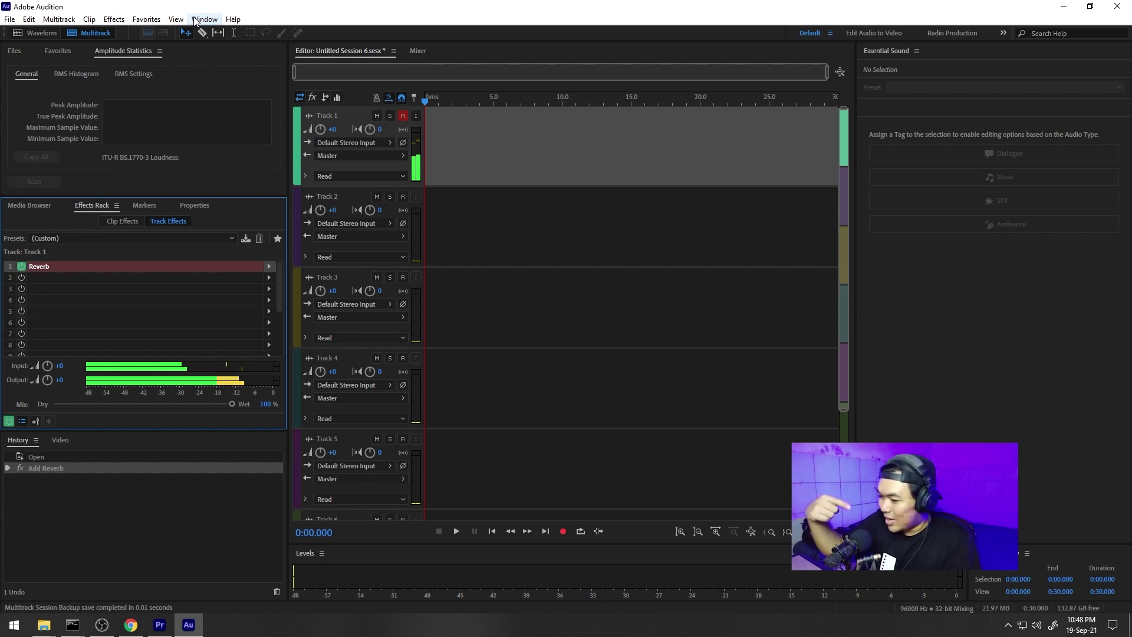
Record a voice clip about 5 seconds long on Track 1 from the start of the timeline
left_click(351, 142)
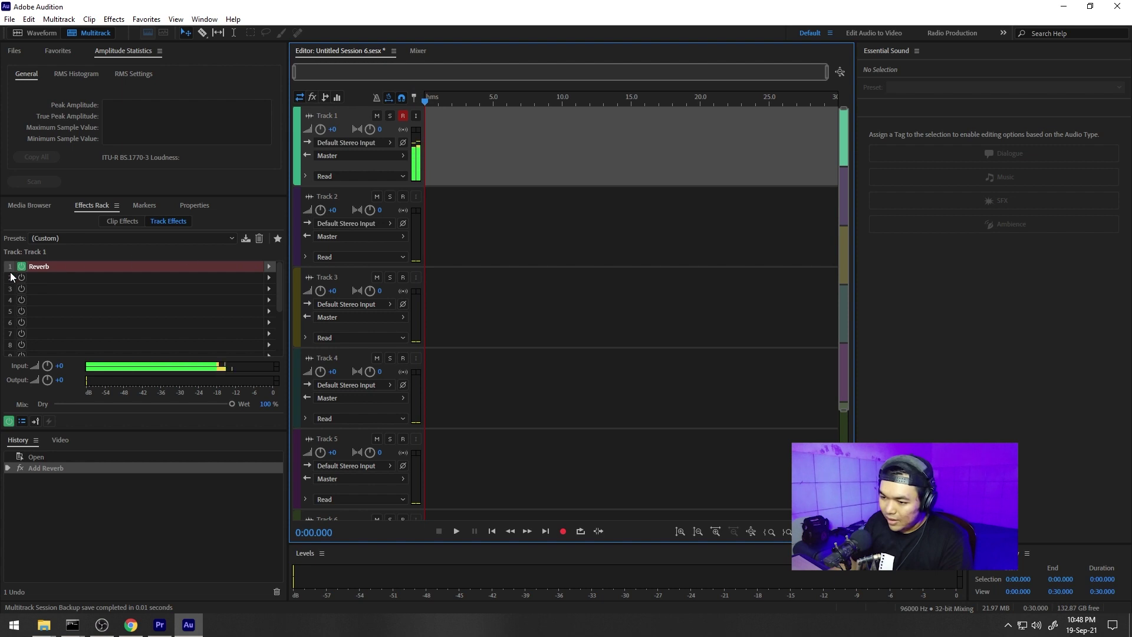
key("shift+space")
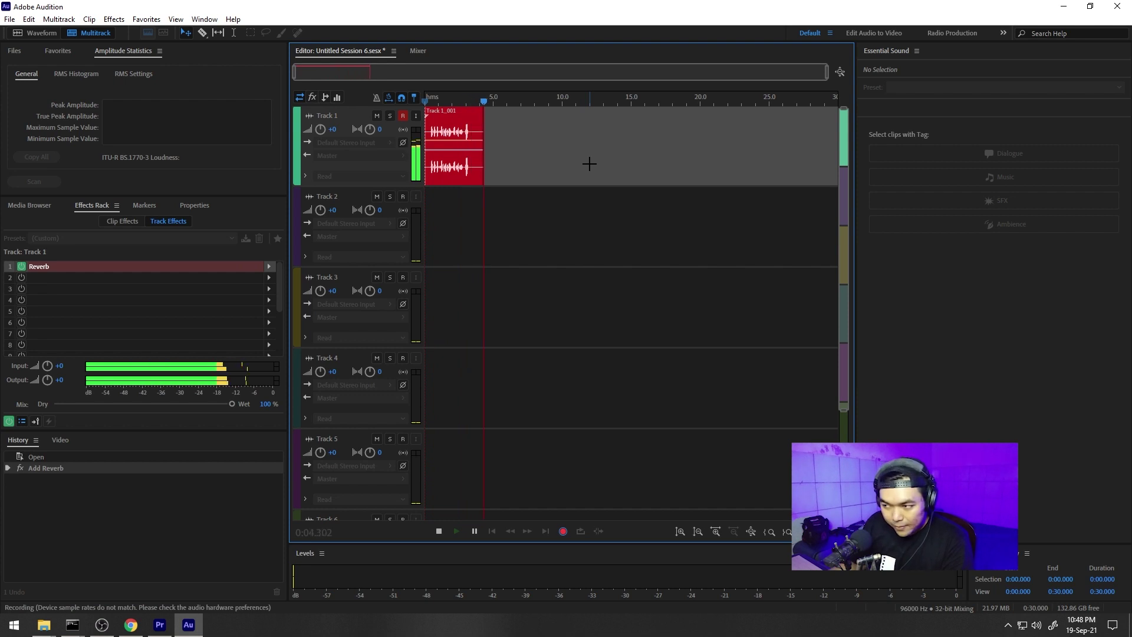
key("space")
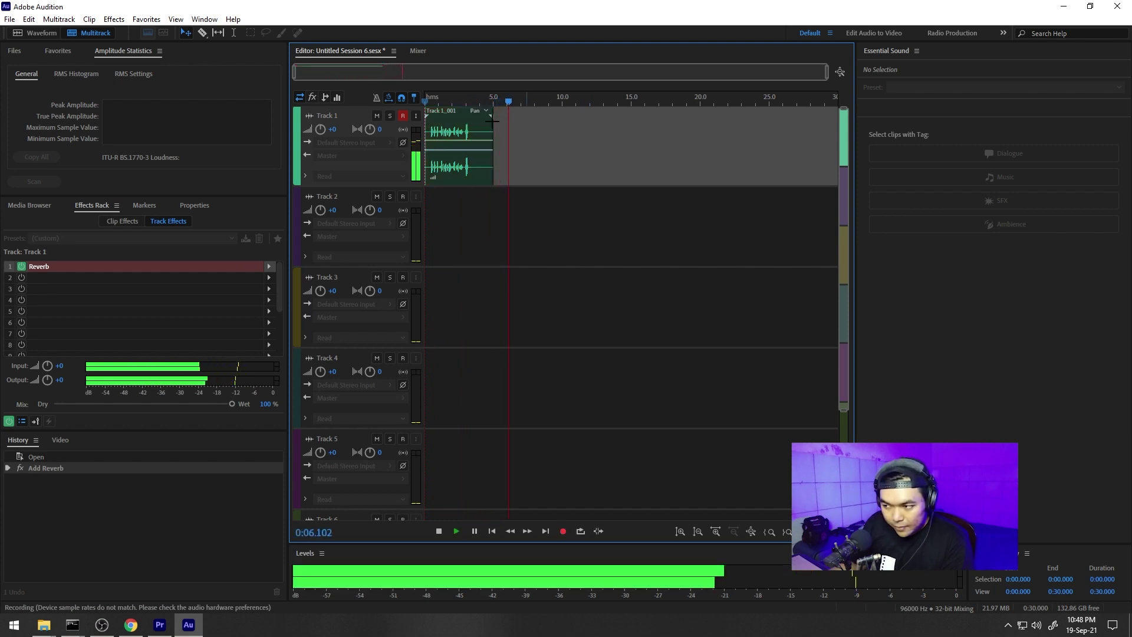
Disarm Track 1 and play the recorded clip from the beginning, stopping playback after the voice ends
left_click(402, 115)
key("Home")
key("space")
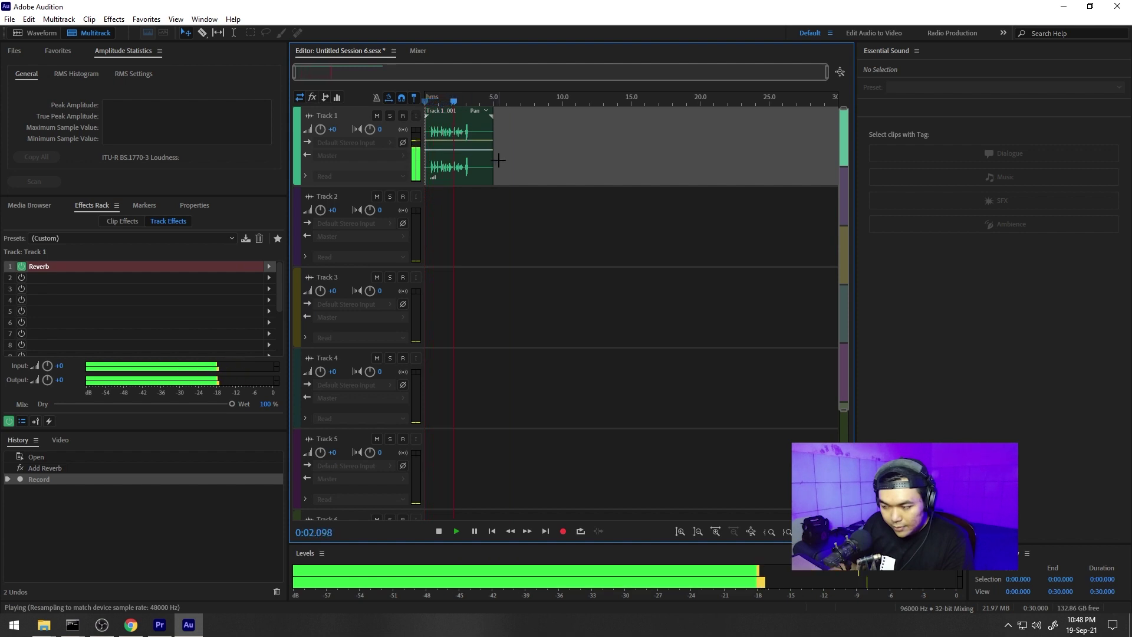
key("space")
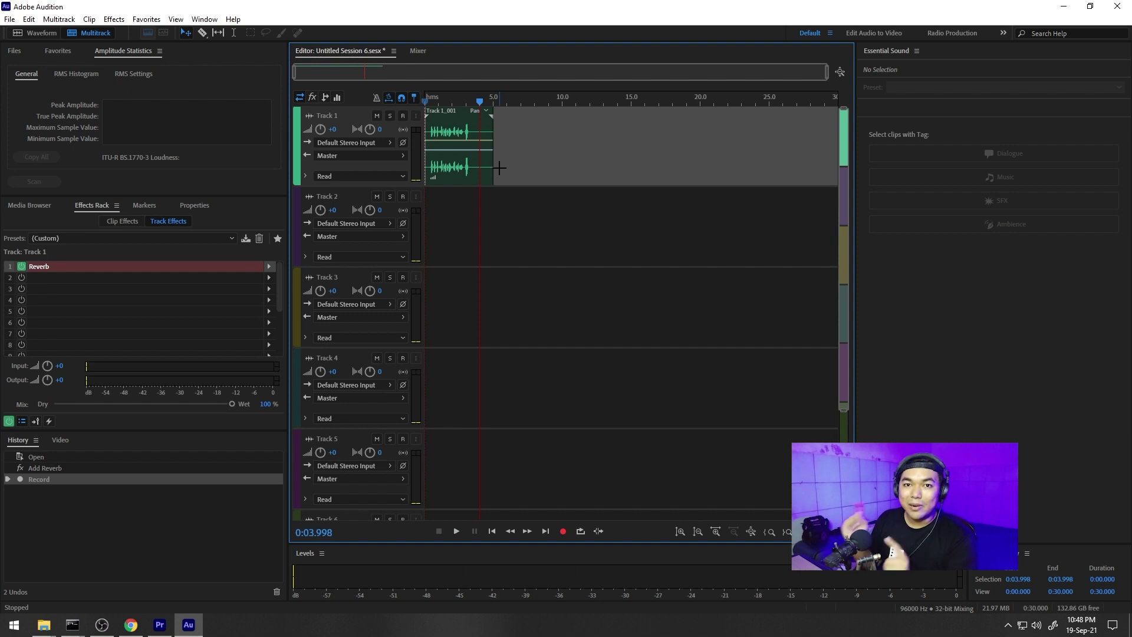
Close Adobe Audition and switch to FL Studio, dismissing its audio settings and setting playback to song mode
left_click(1117, 6)
left_click(587, 325)
left_click(77, 12)
left_click(135, 50)
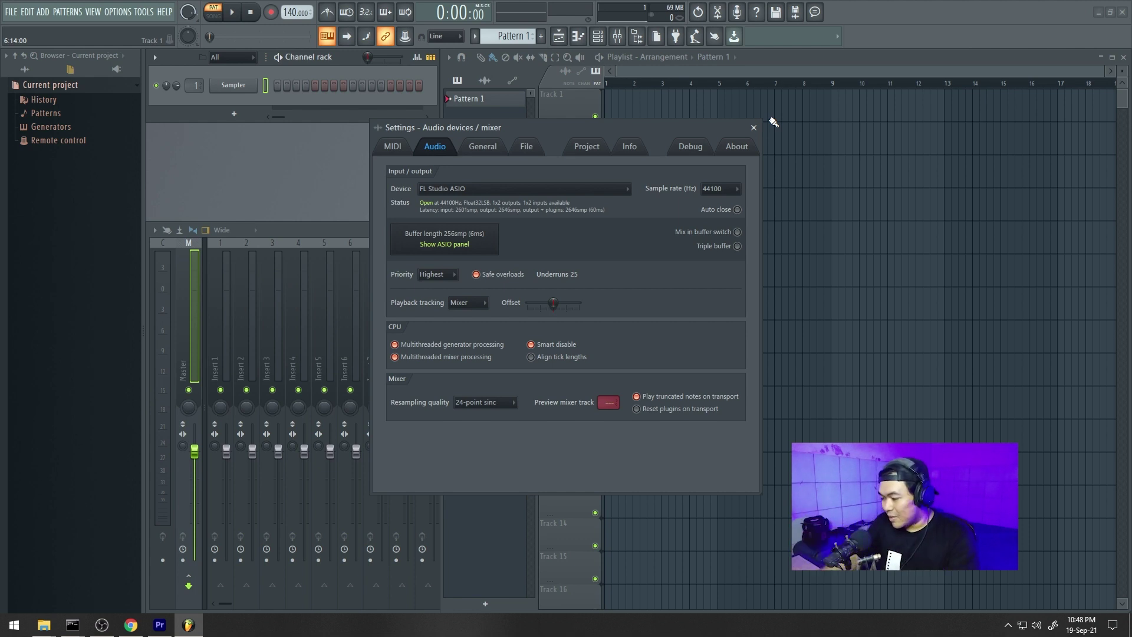
left_click(753, 128)
key("l")
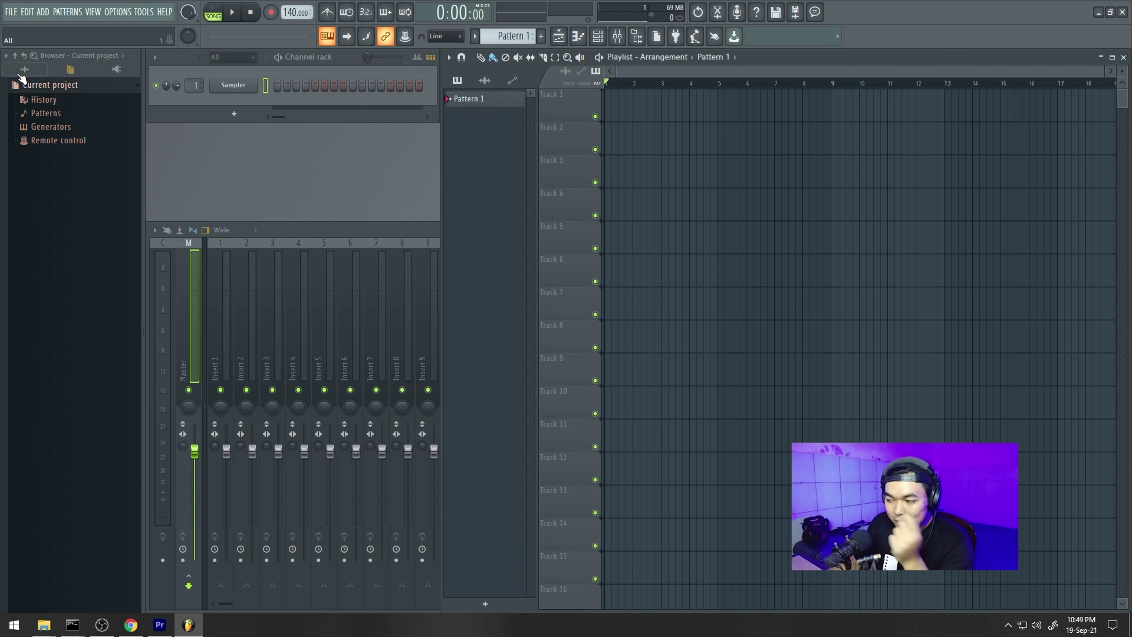
Set the audio input source of mixer track Insert 1 to the mono input In 1
left_click(281, 228)
left_click(214, 267)
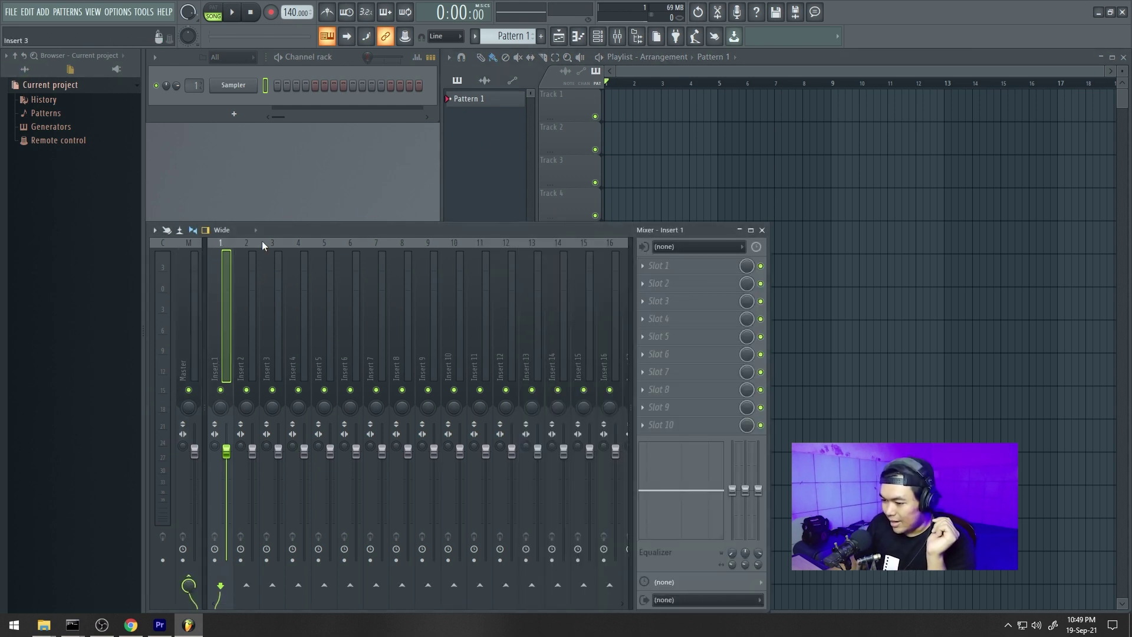
left_click(699, 248)
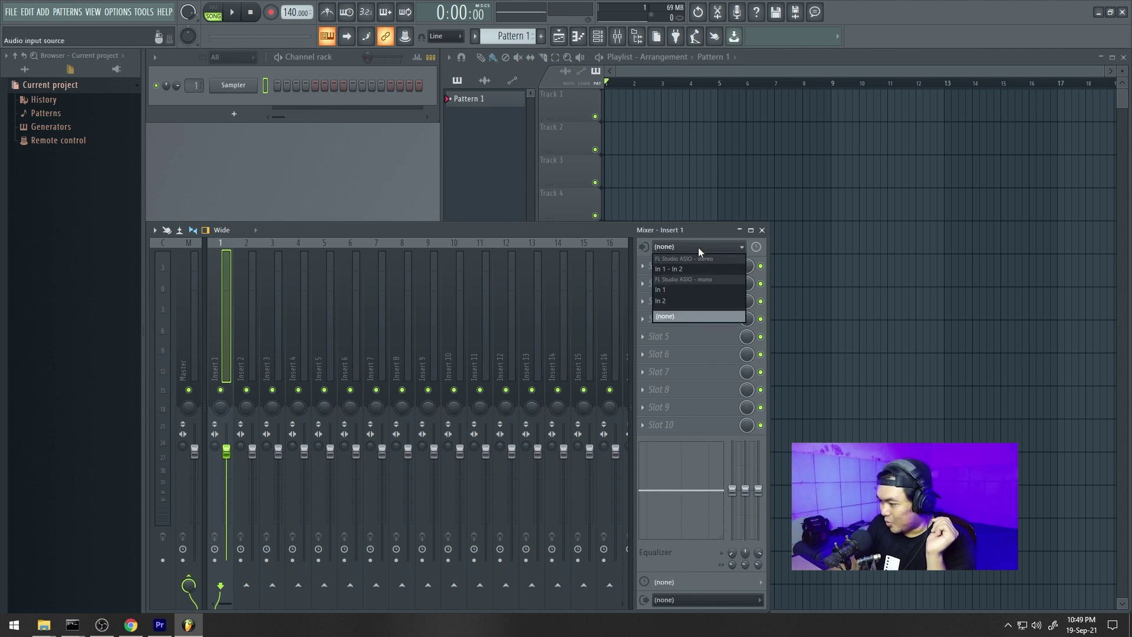
left_click(673, 289)
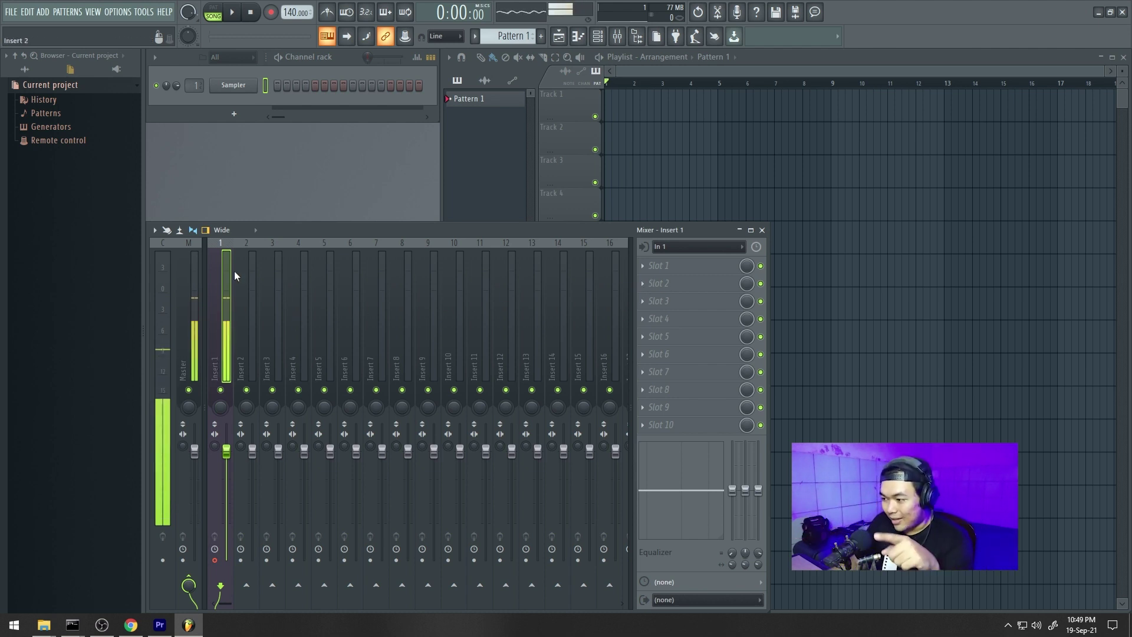
Load Fruity Reeverb 2 into Insert 1's first effect slot with the Cathedral preset and close the plugin window
left_click(642, 265)
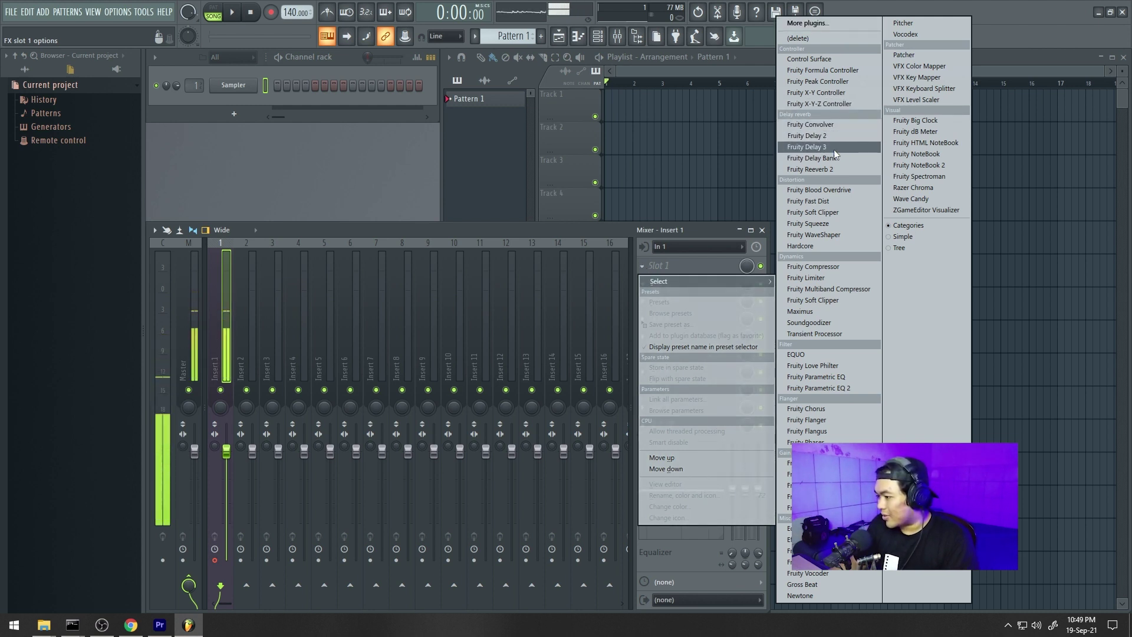
left_click(828, 169)
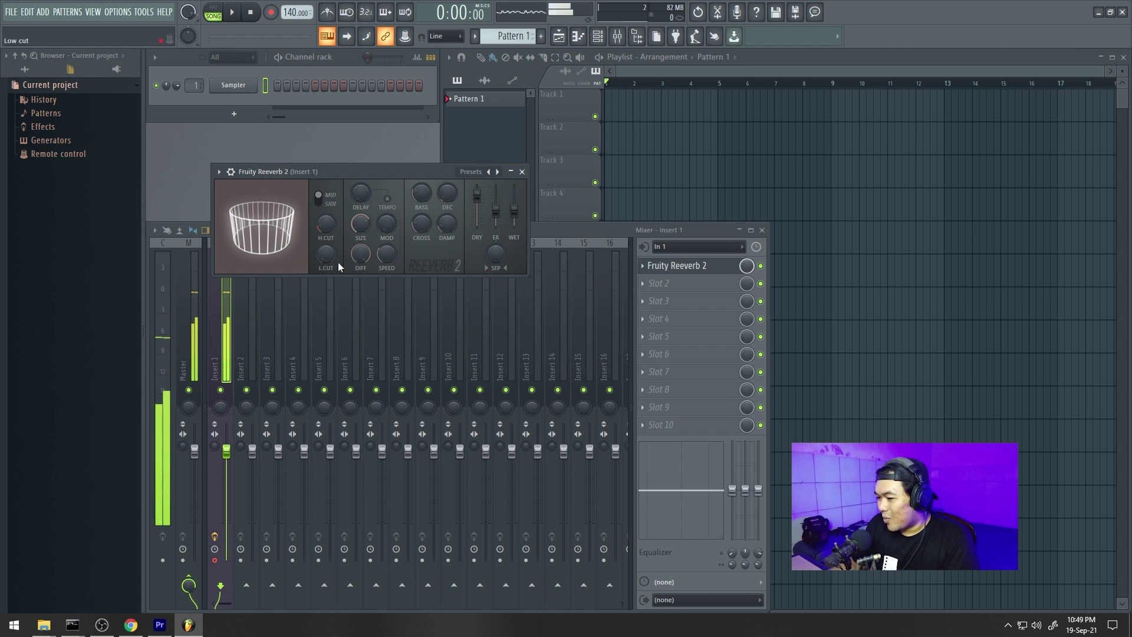
left_click(496, 174)
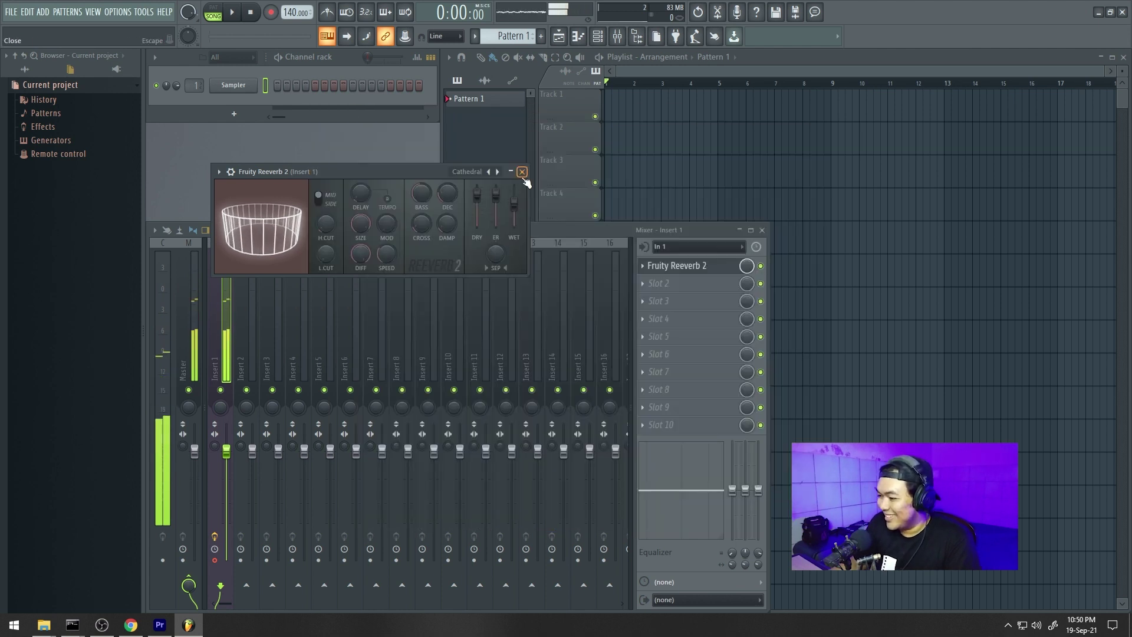
left_click(518, 170)
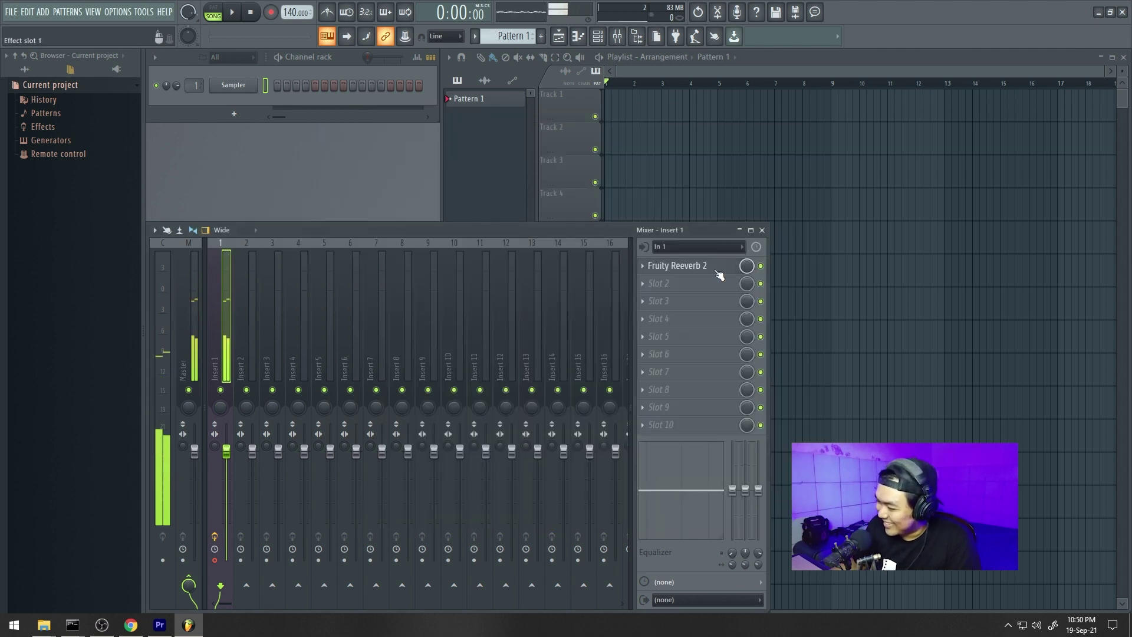
Disable the Fruity Reeverb 2 slot on Insert 1 and set the track's audio input to (none)
left_click(760, 265)
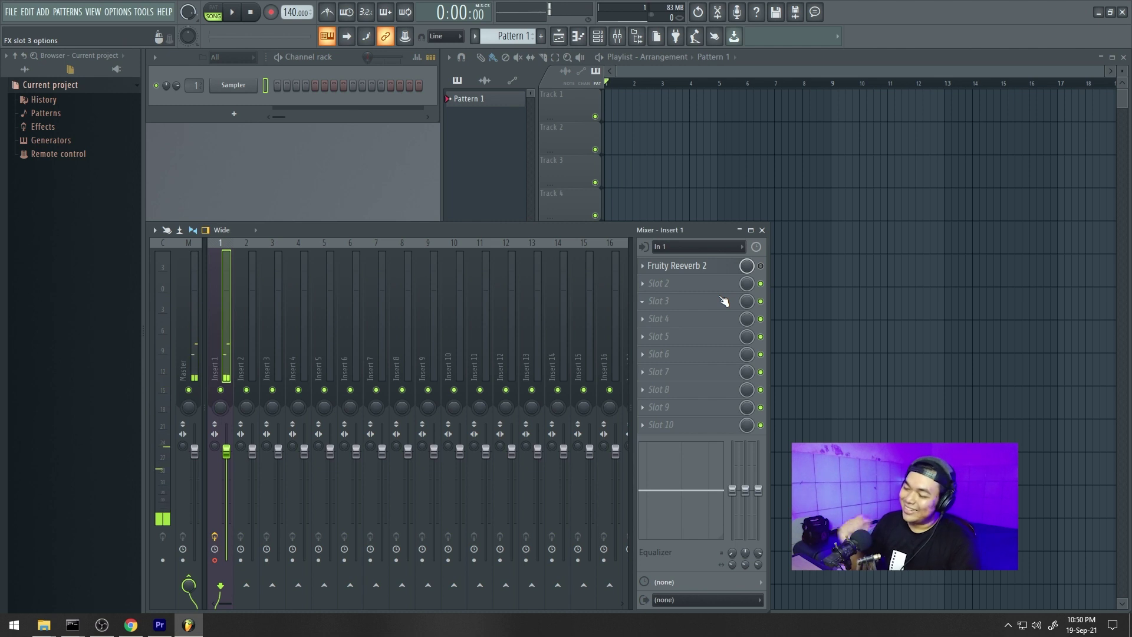
left_click(693, 247)
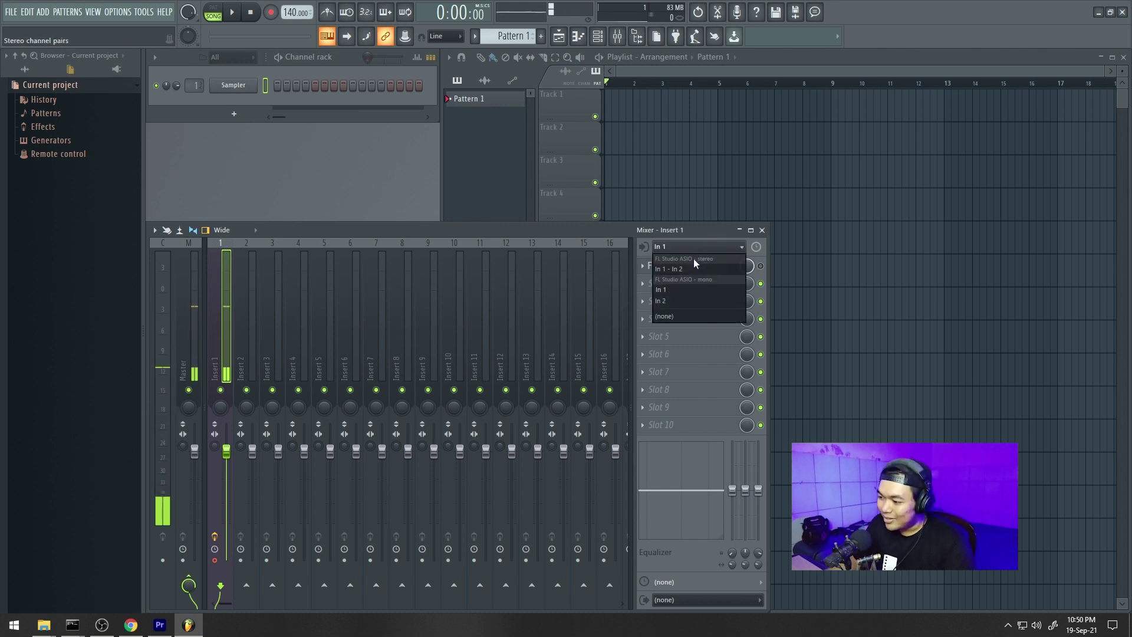
left_click(691, 316)
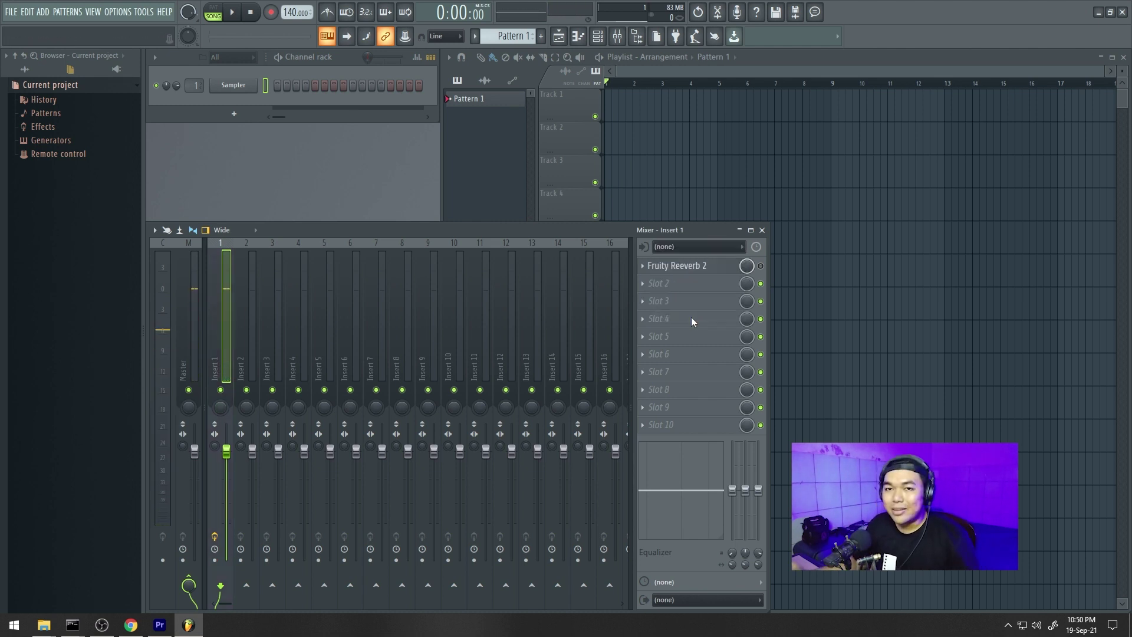